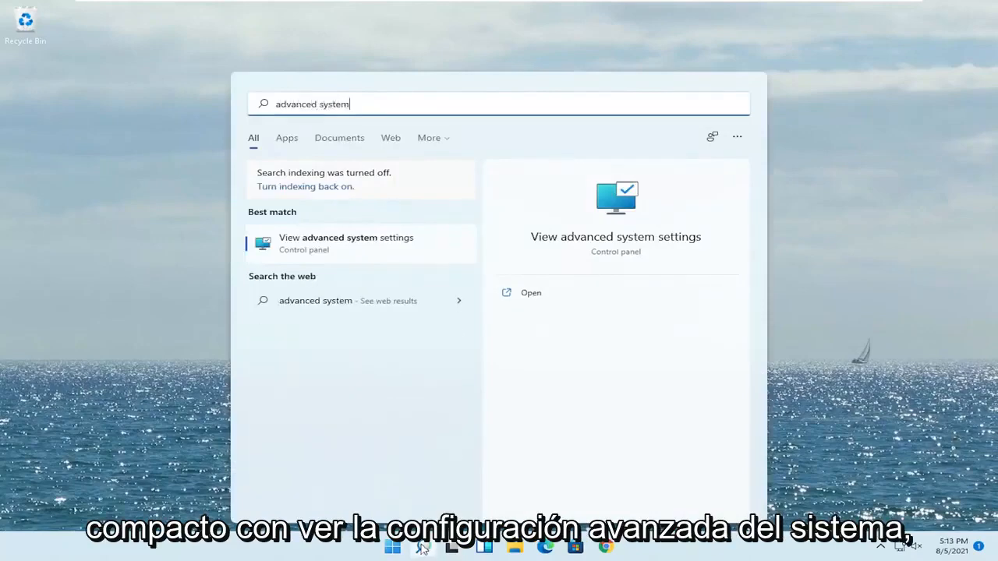
Open the advanced system settings and bring up the Device Installation Settings from the hardware properties.
click(335, 246)
drag(193, 42, 495, 118)
click(433, 141)
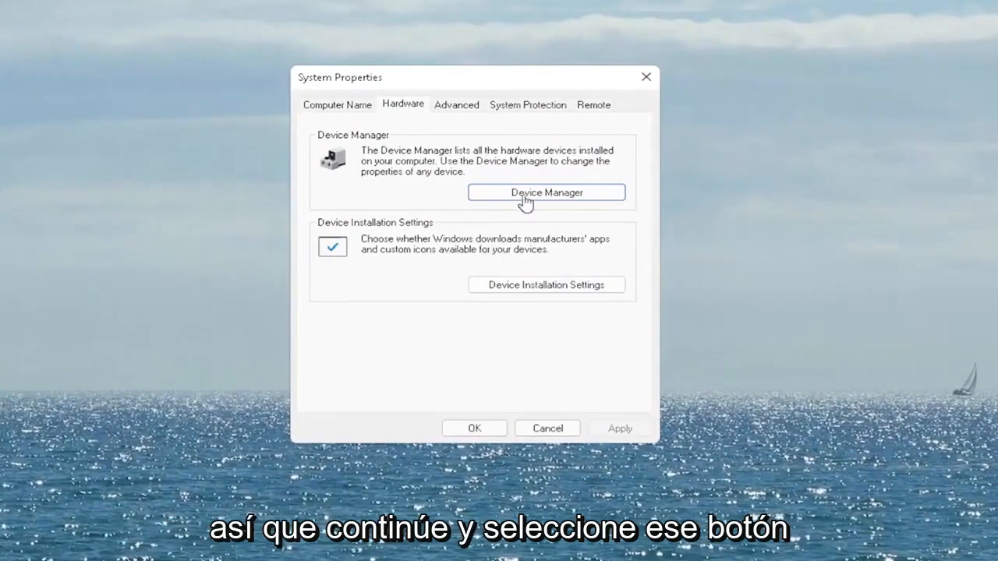
click(545, 284)
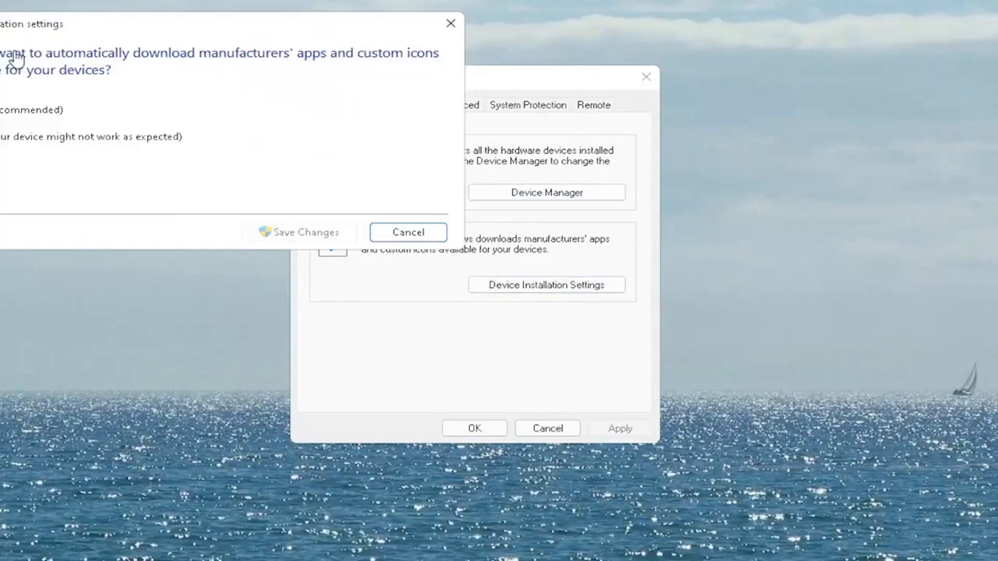
drag(73, 36, 297, 96)
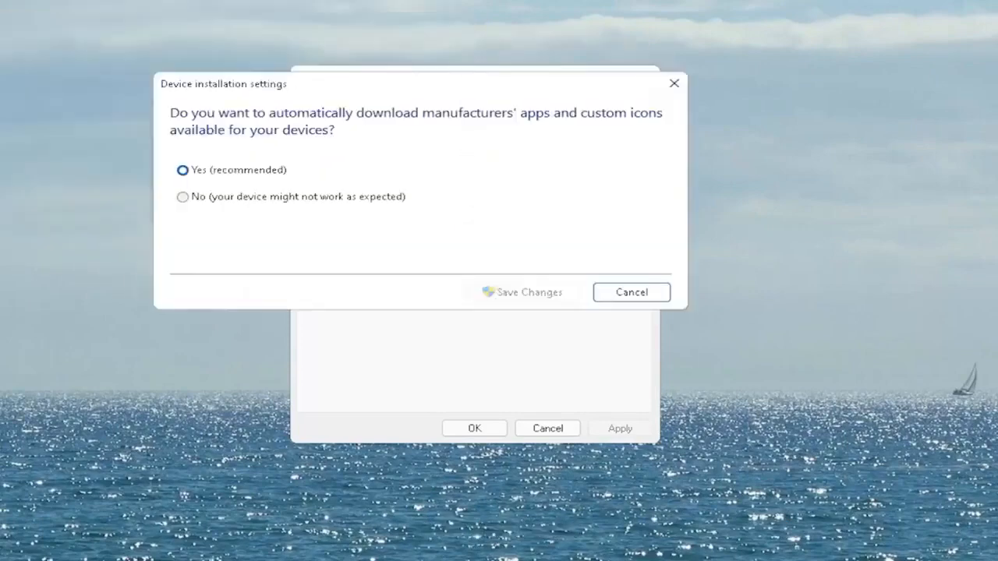
Set automatic download of manufacturers' apps and custom icons to Yes (recommended), save the changes and close System Properties.
click(226, 173)
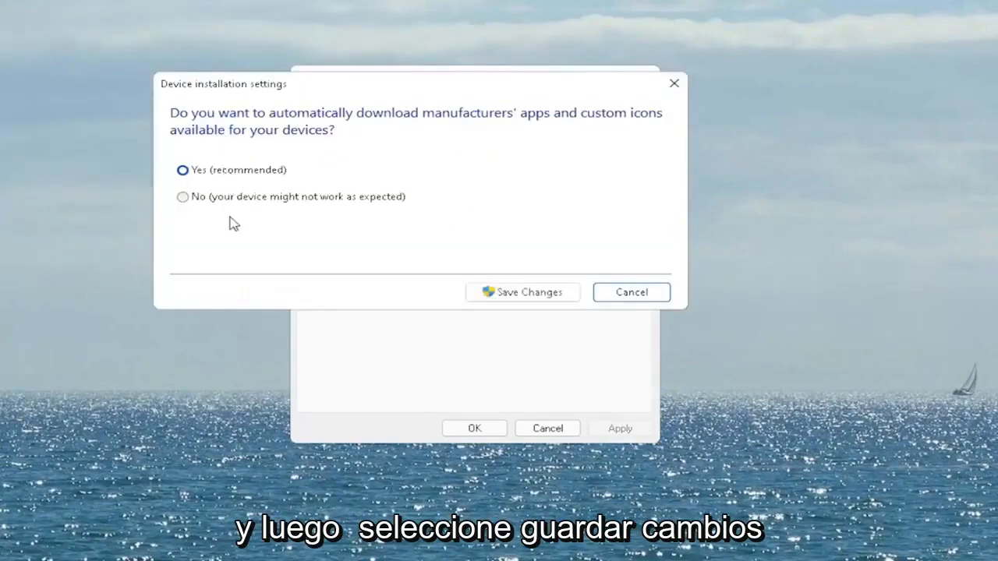
click(558, 294)
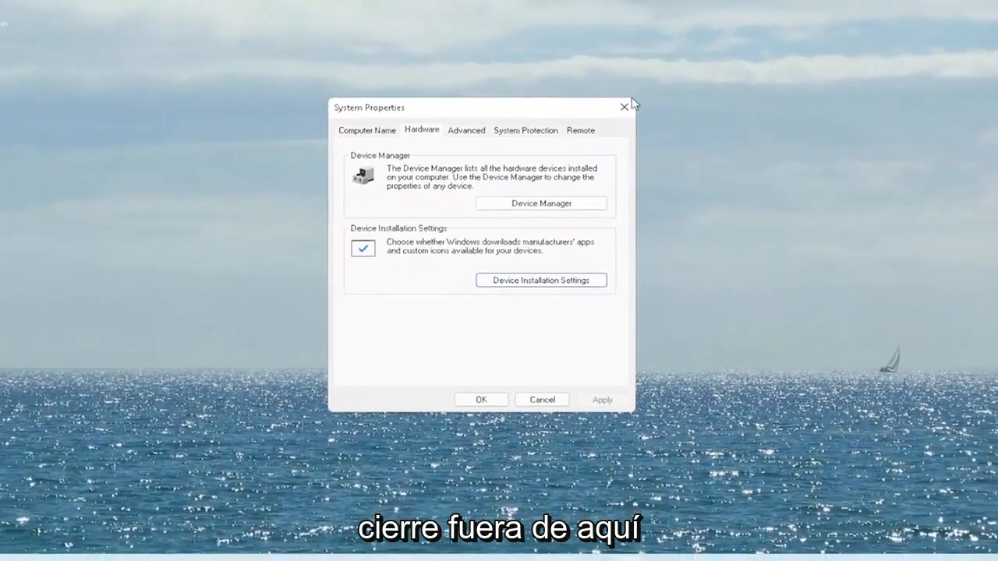
click(646, 76)
Search Windows for "device manager" and open Device Manager.
click(422, 548)
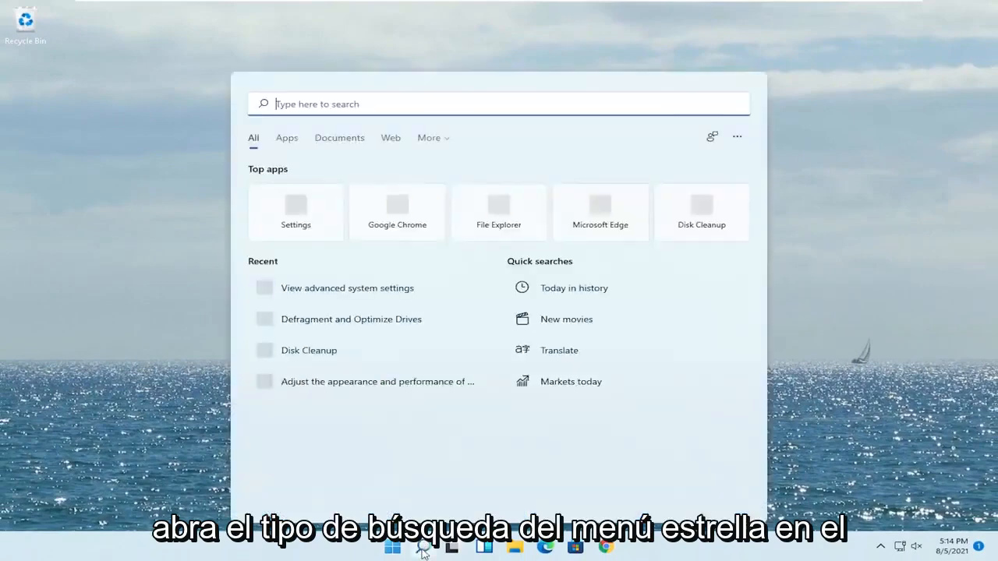
text(device manager)
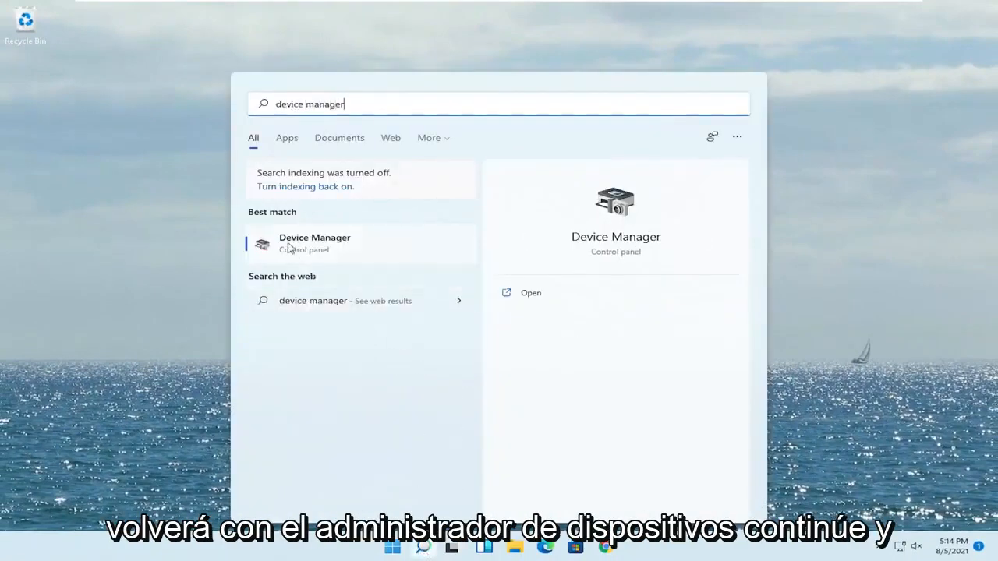
click(336, 247)
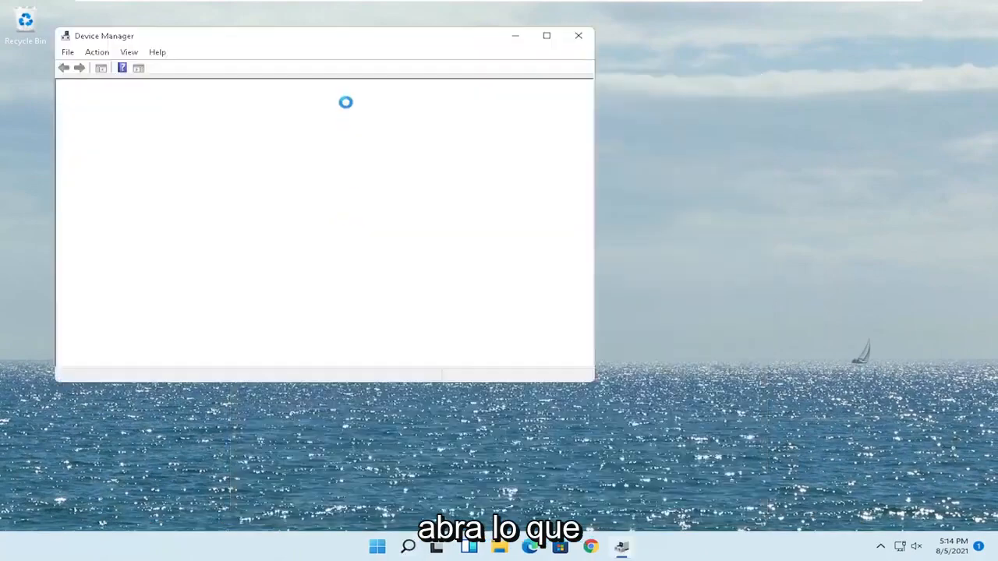
drag(329, 45, 477, 74)
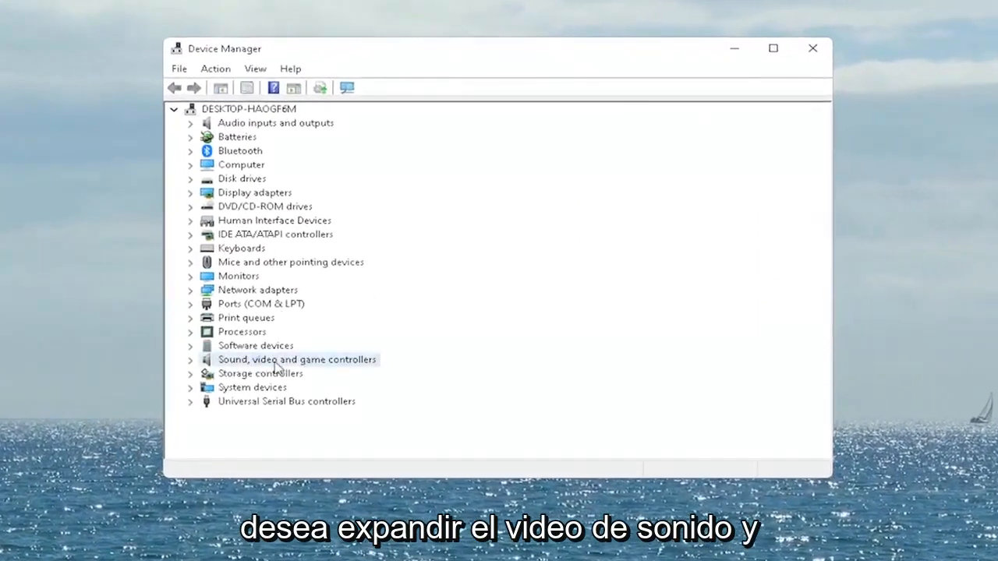
Show the driver properties of the High Definition Audio Device under Sound, video and game controllers.
click(264, 359)
double_click(304, 362)
click(285, 374)
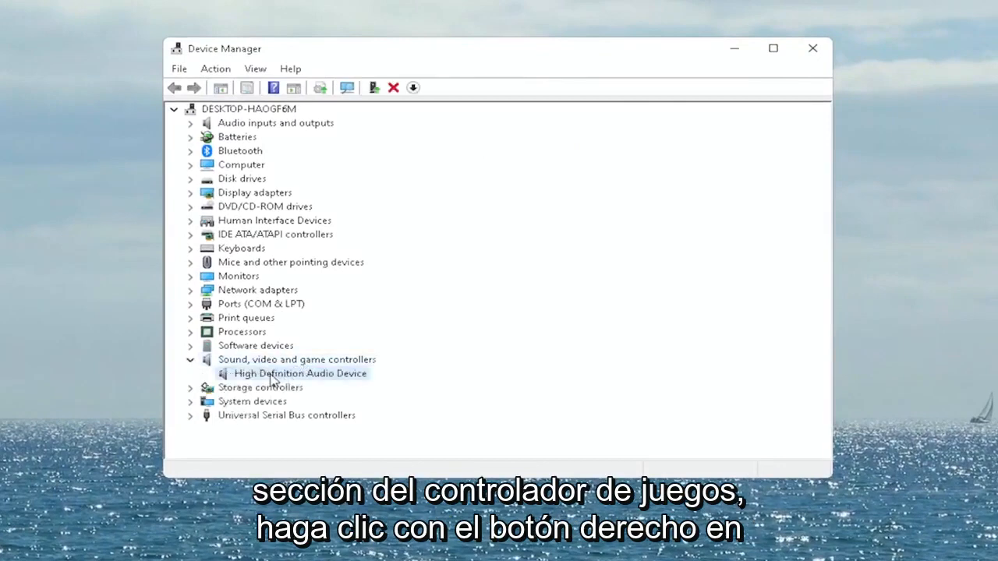
right_click(304, 378)
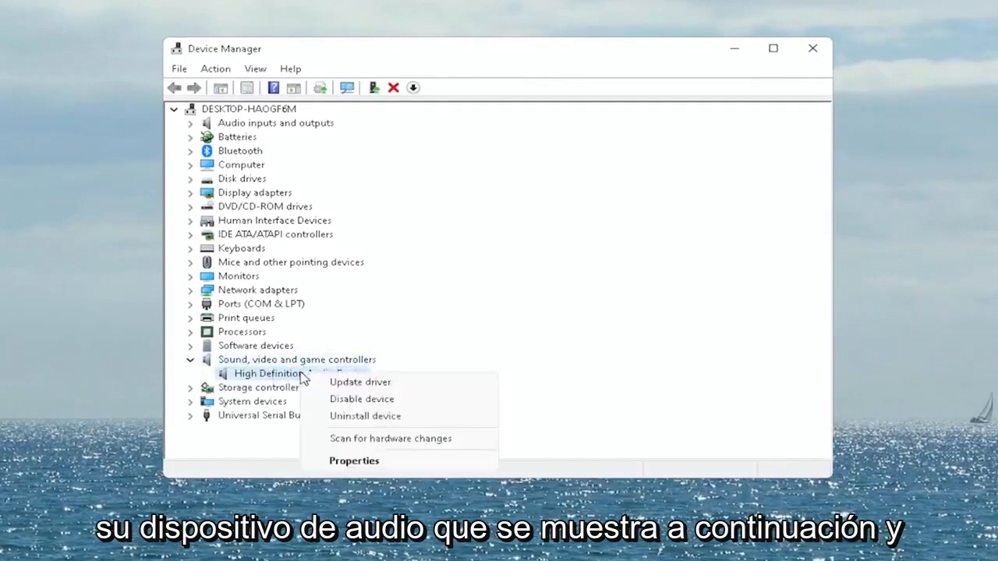
click(347, 462)
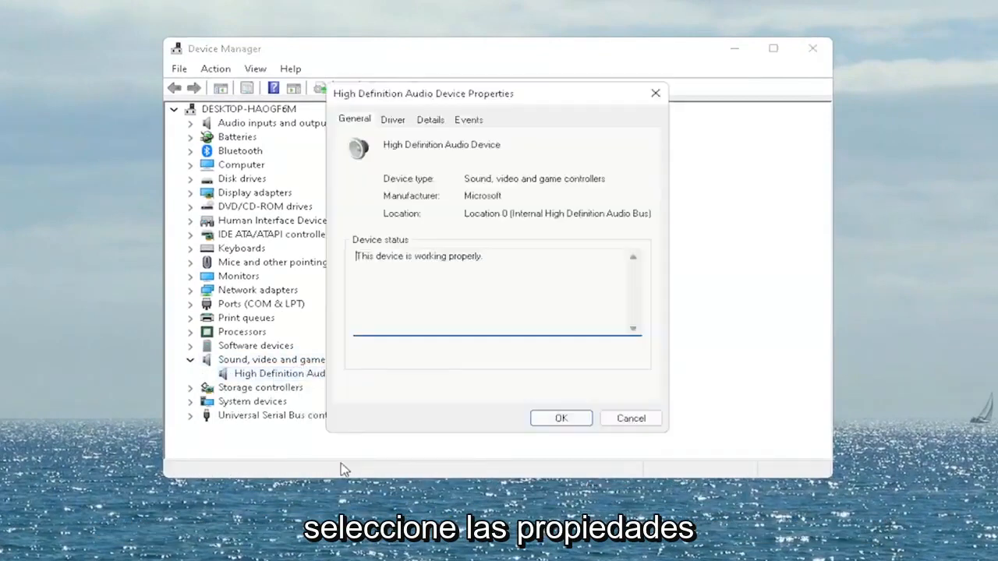
click(394, 120)
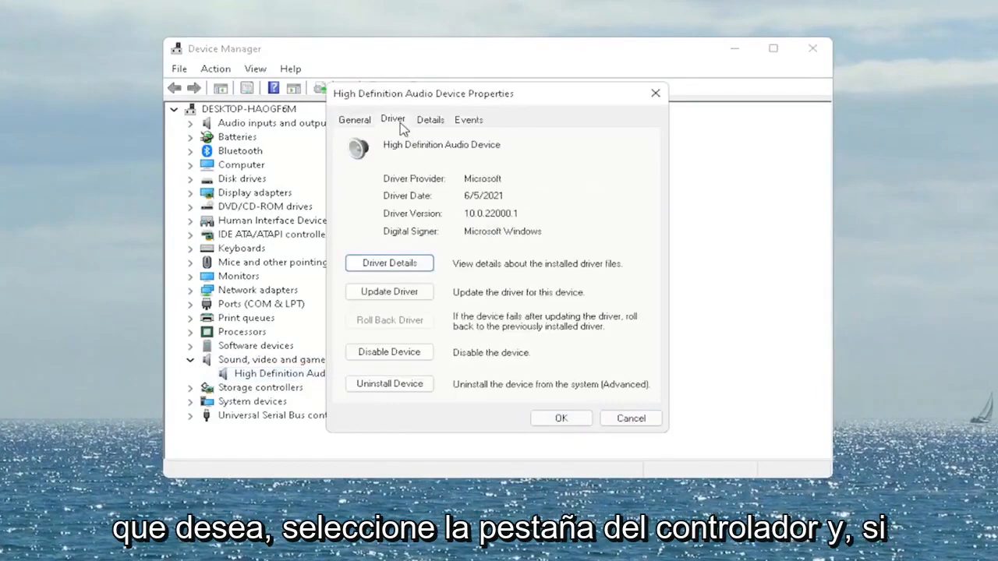
Update the driver manually by installing High Definition Audio Device from the computer's list of available drivers, accepting the compatibility warning.
click(404, 295)
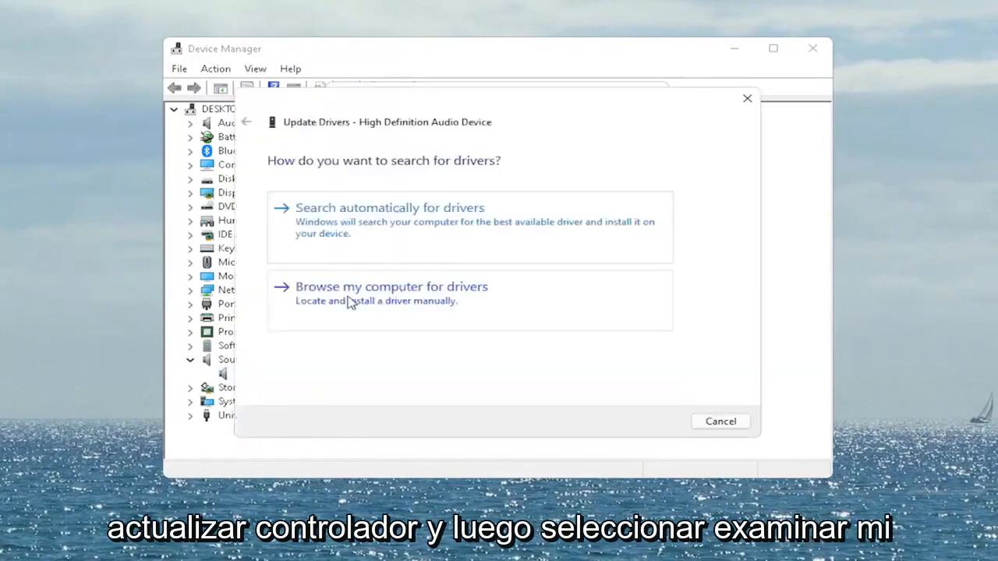
click(396, 293)
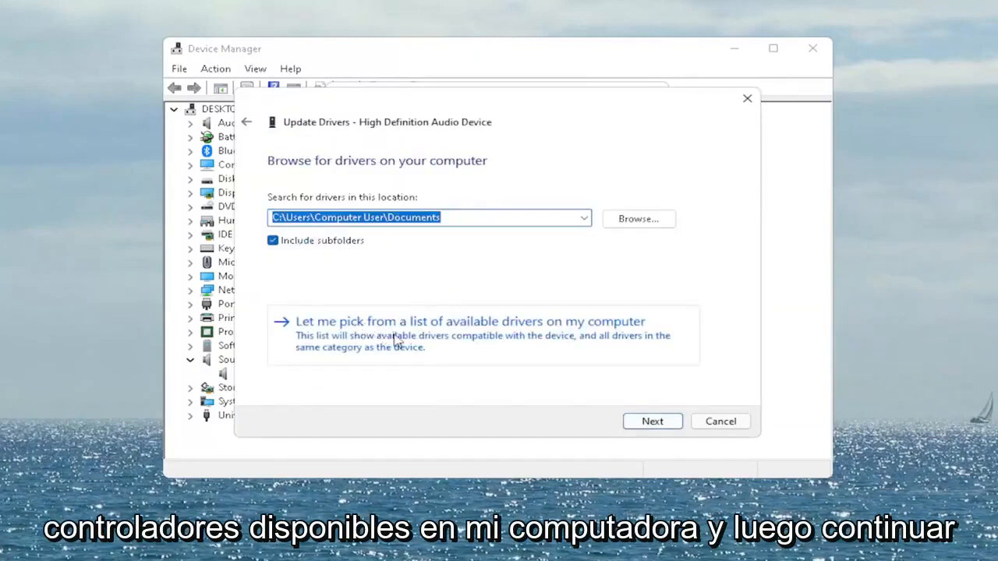
click(479, 352)
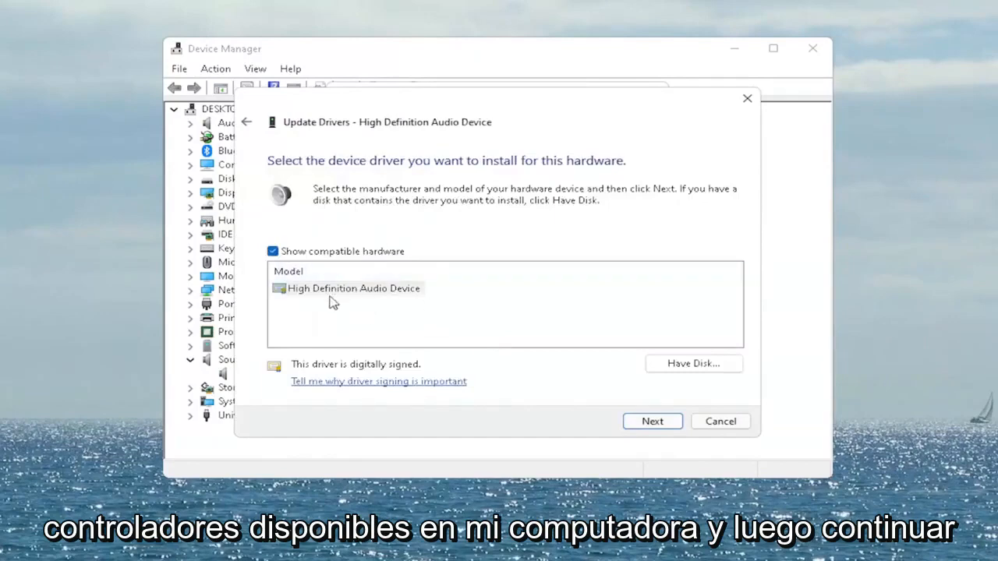
click(328, 289)
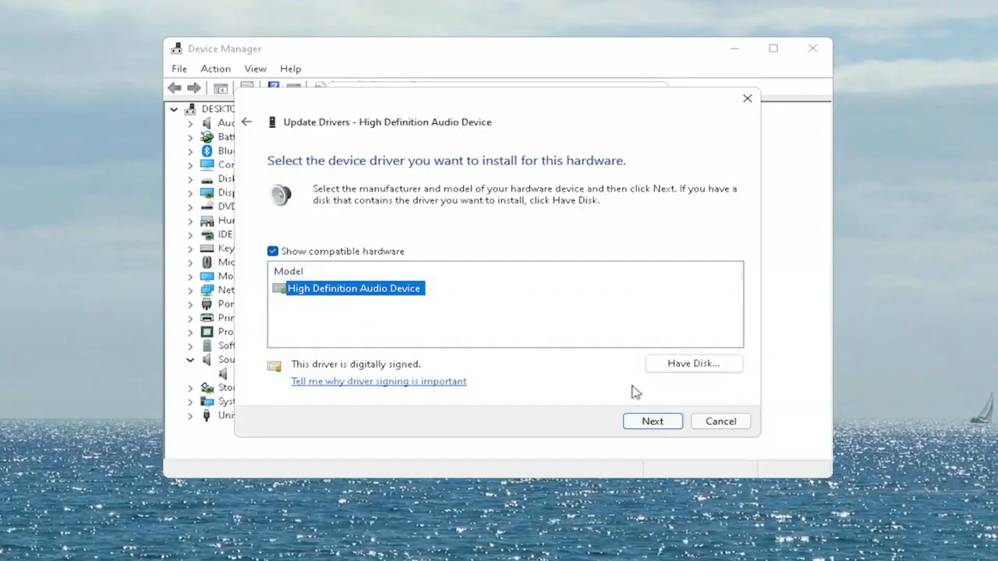
click(646, 421)
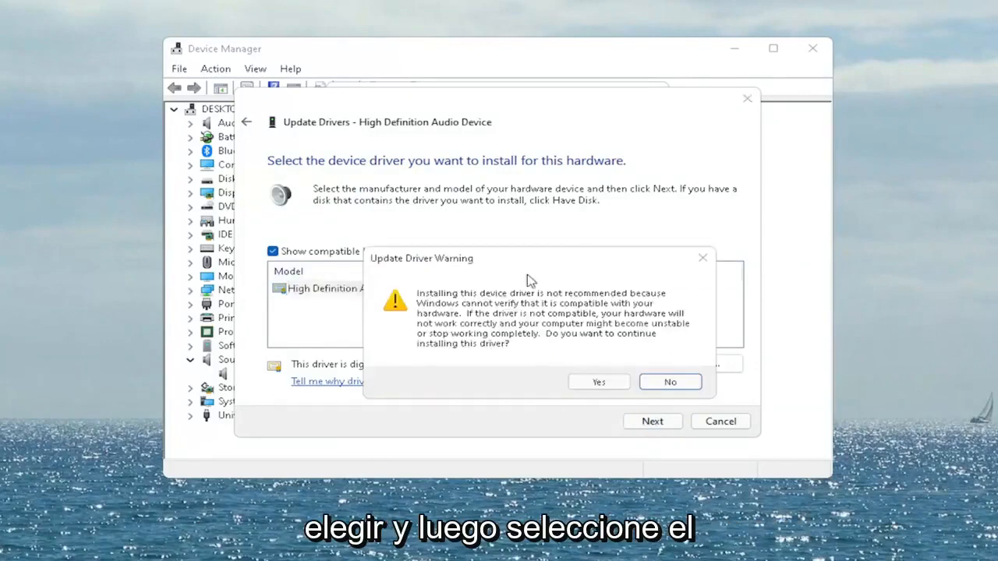
drag(521, 260, 461, 227)
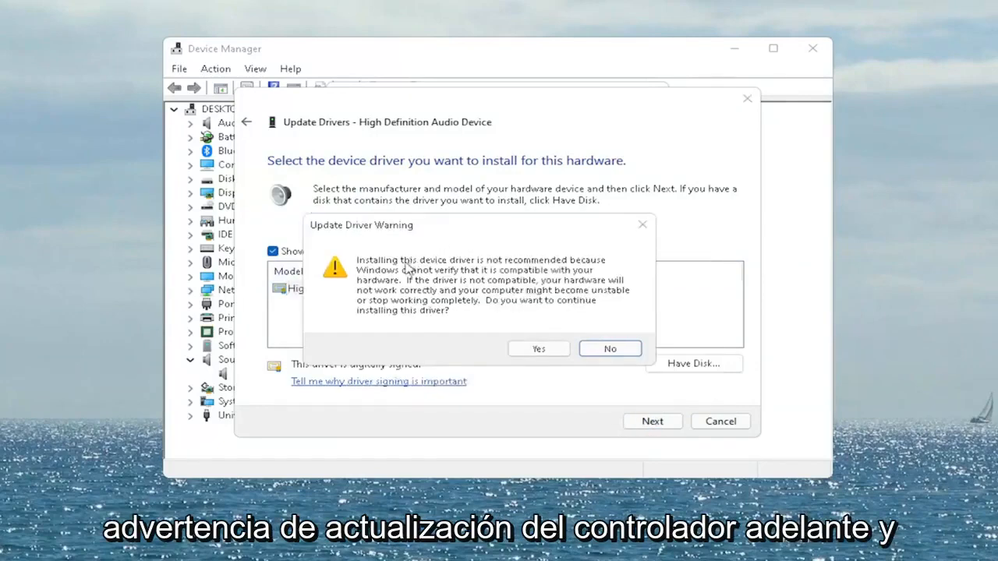
click(548, 350)
click(722, 422)
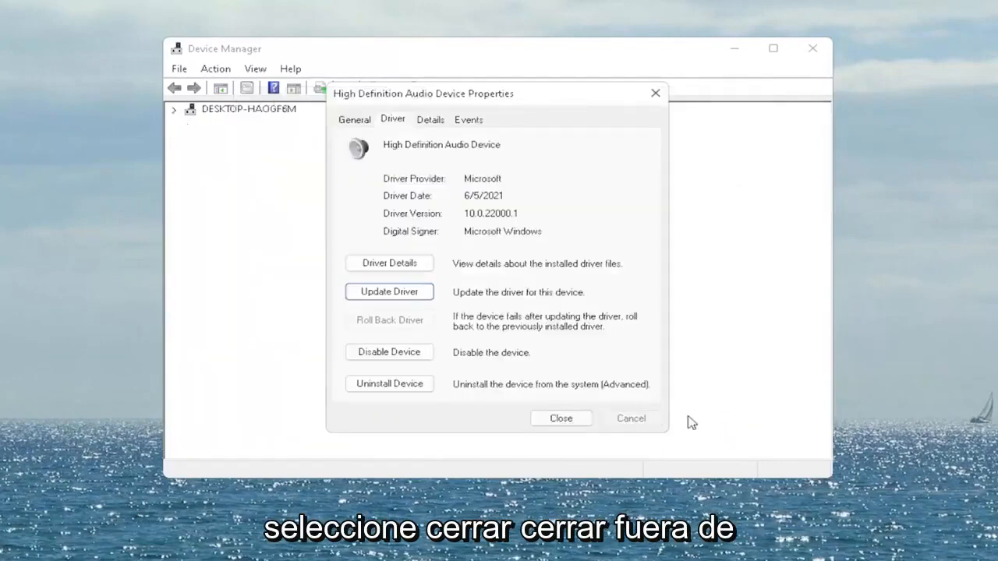
Close the audio device's properties and agree to restart the computer.
click(566, 418)
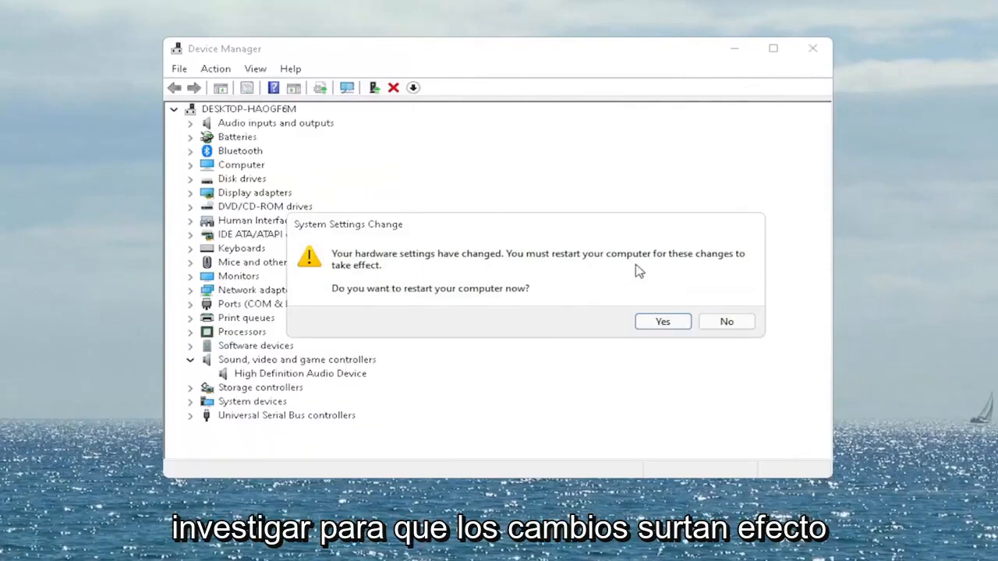
click(676, 324)
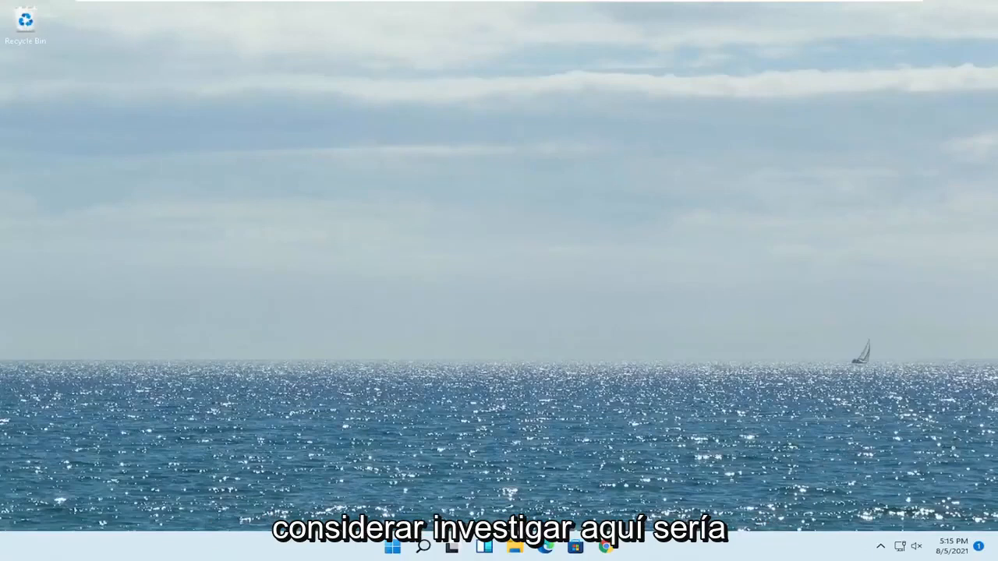
Show the Bluetooth devices page from the hidden Bluetooth notification icon.
click(881, 547)
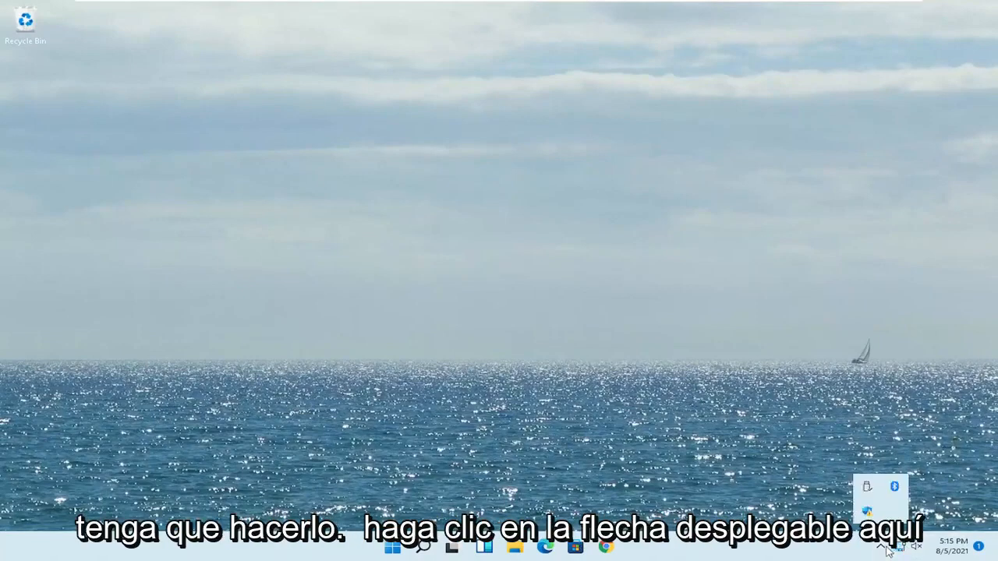
click(896, 487)
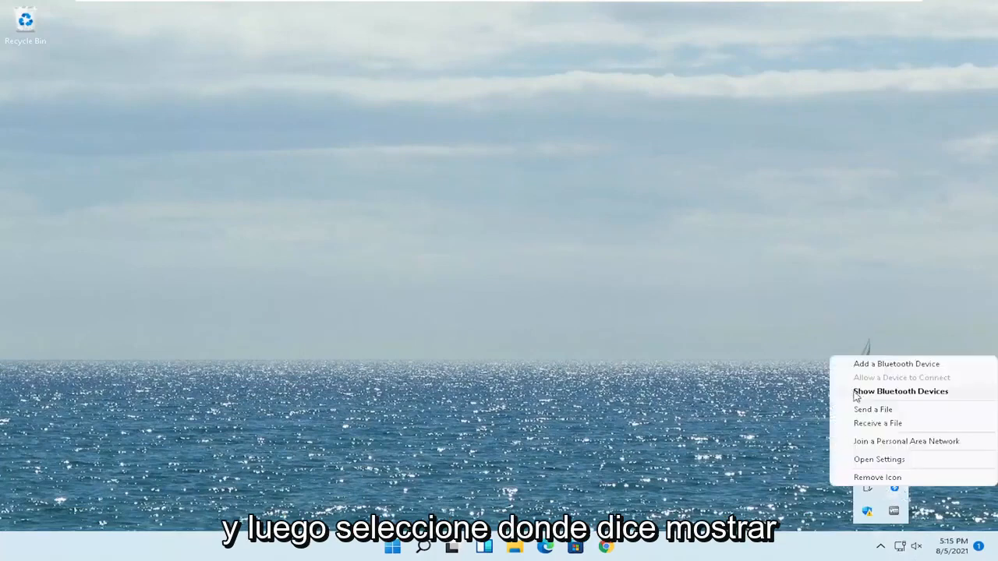
click(911, 394)
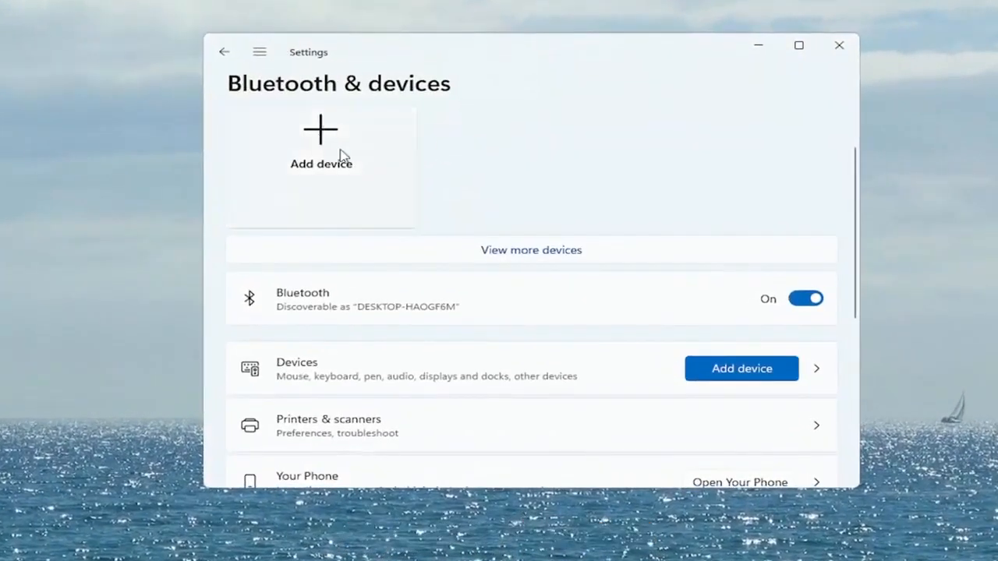
Search for a discoverable Bluetooth device to add, and close the device search and the Settings window.
click(317, 145)
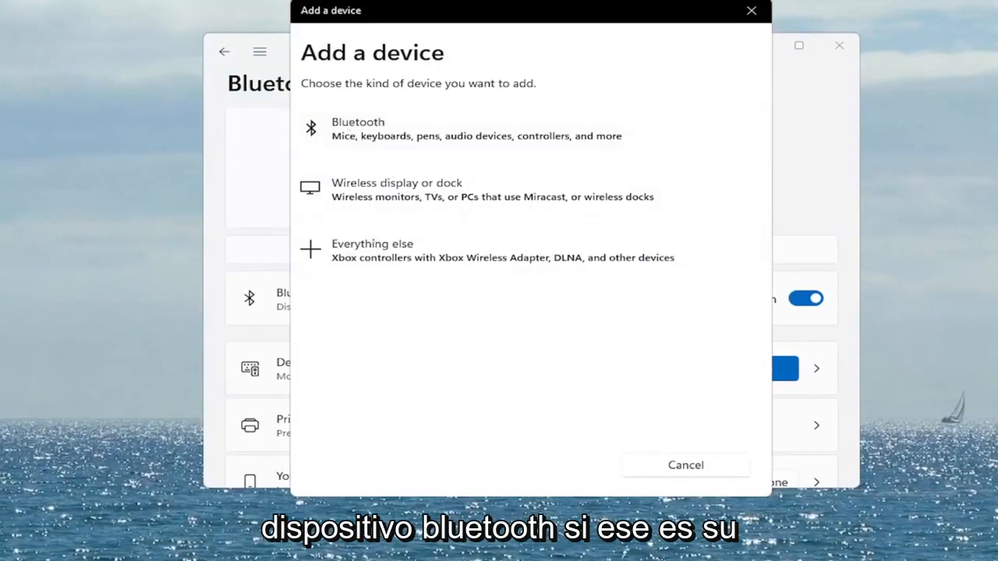
click(362, 138)
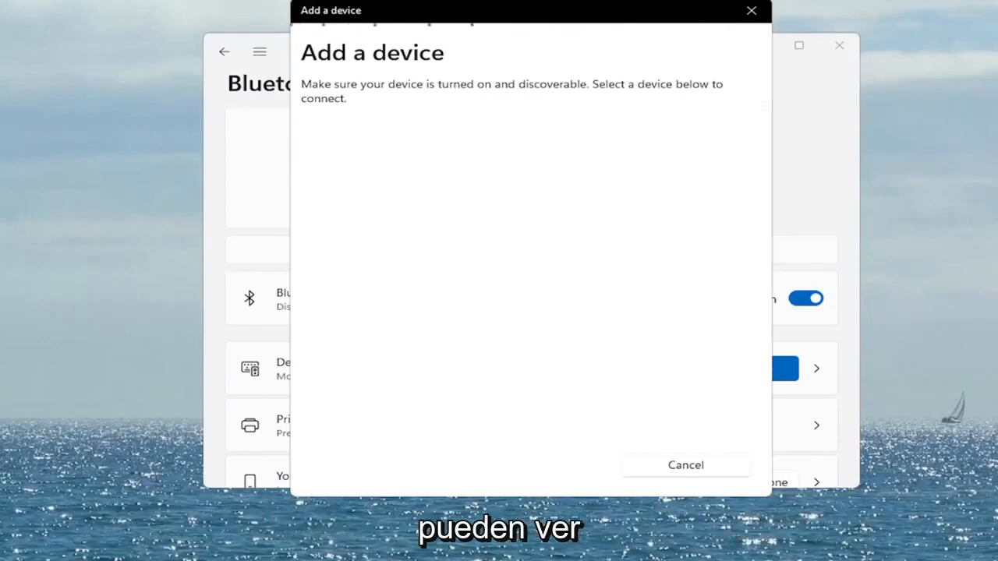
click(751, 10)
click(839, 45)
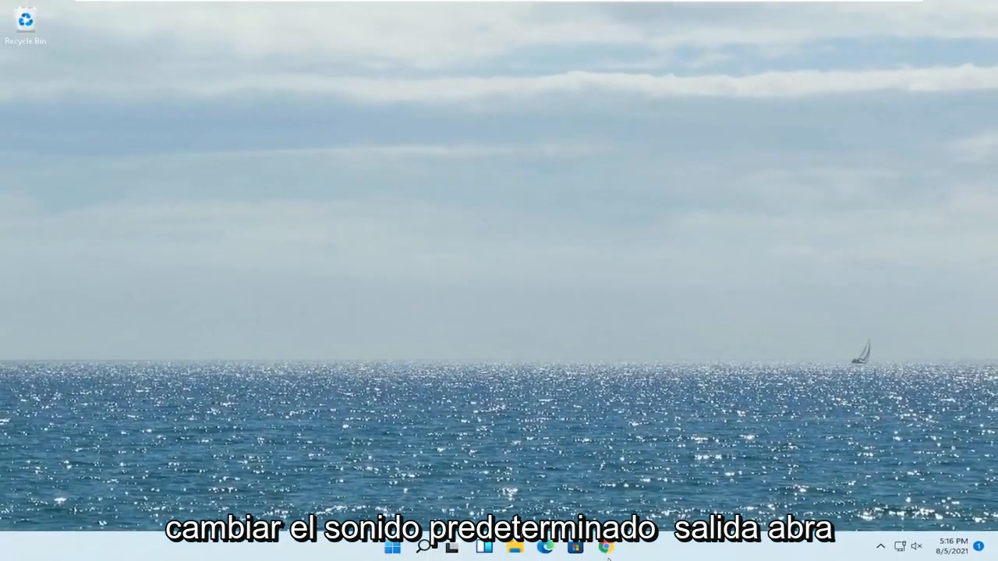
Search Windows for "settings" and open the Settings app.
click(423, 547)
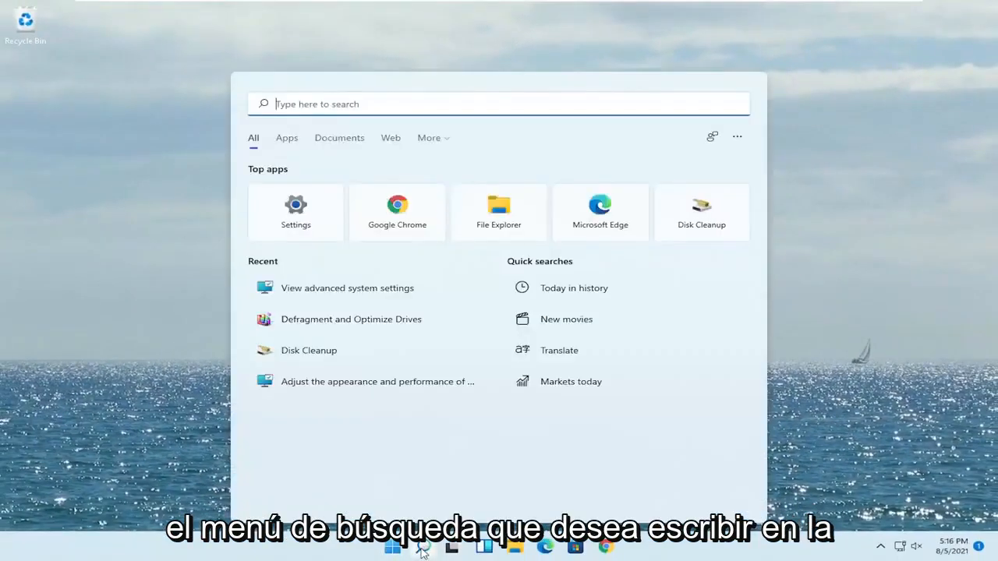
text(settings)
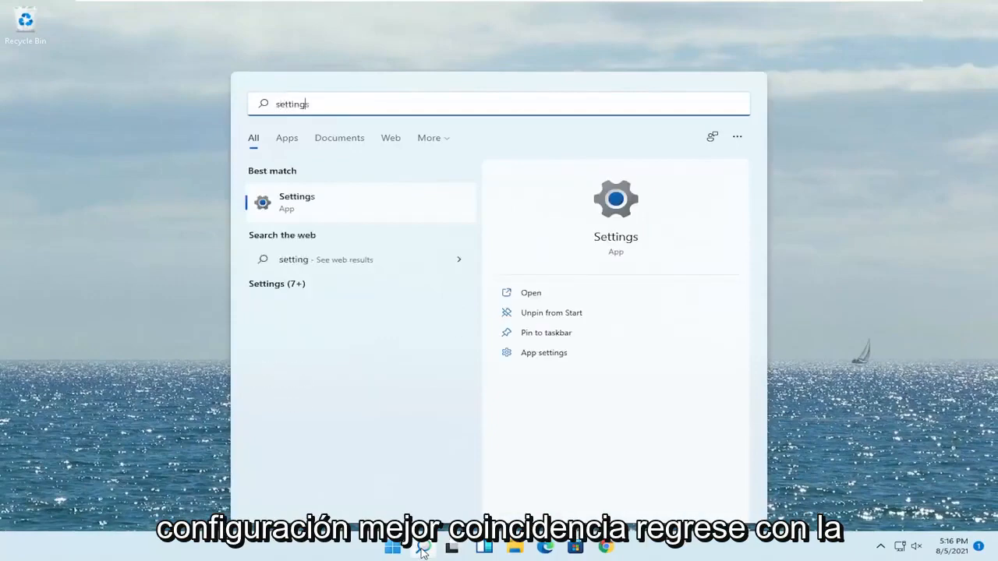
click(303, 209)
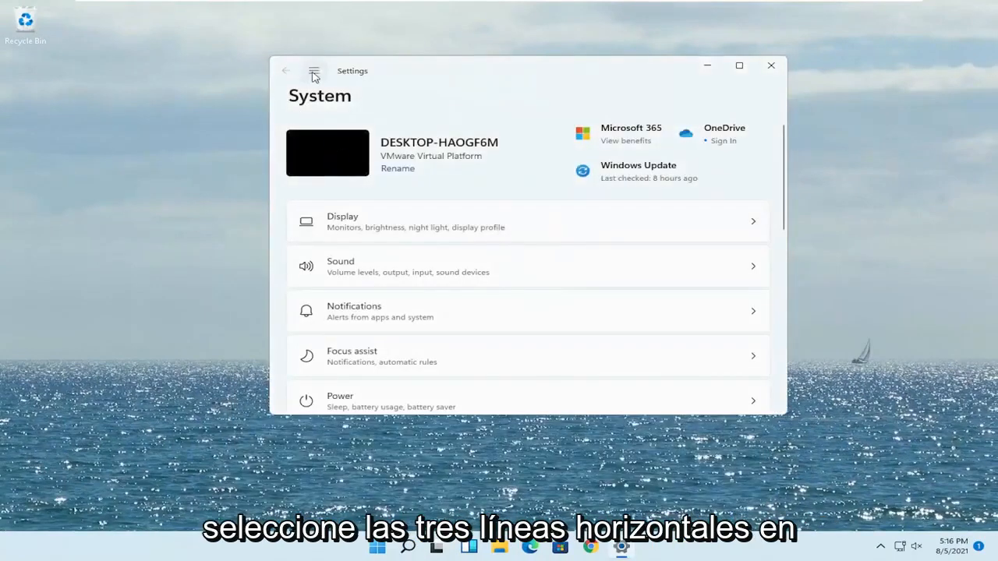
Open the System sound settings and examine the output devices available under Choose where to play sound.
click(314, 72)
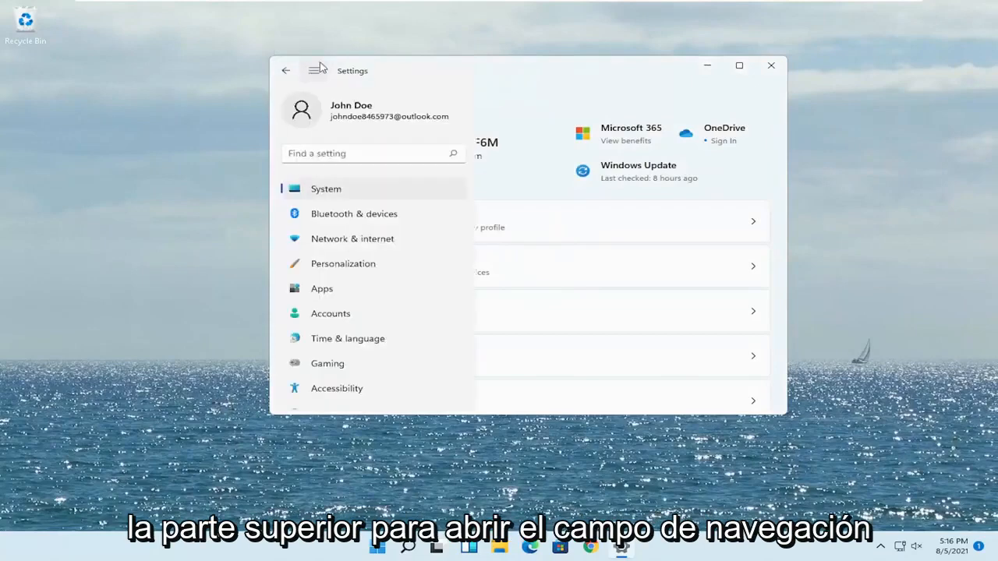
click(305, 194)
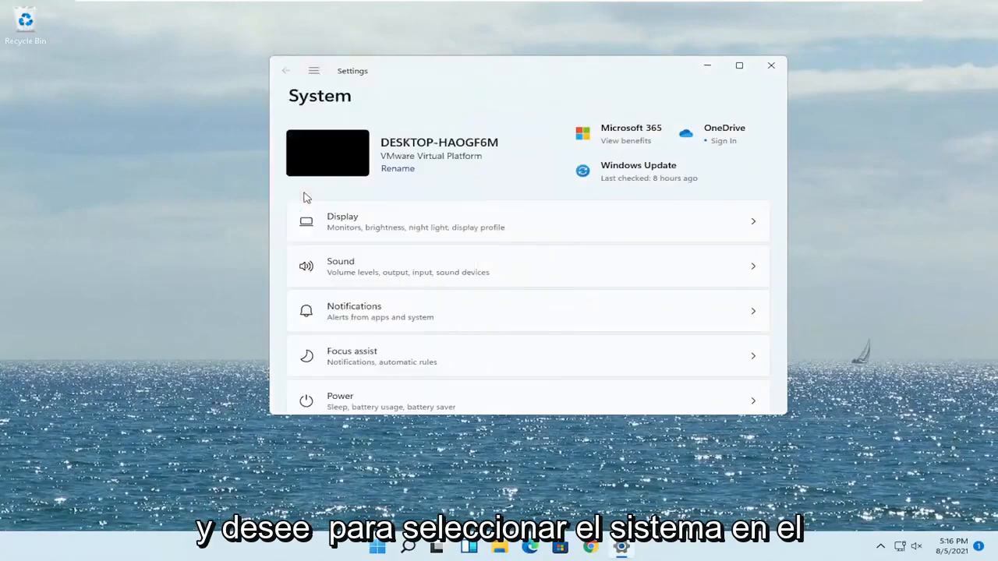
click(379, 271)
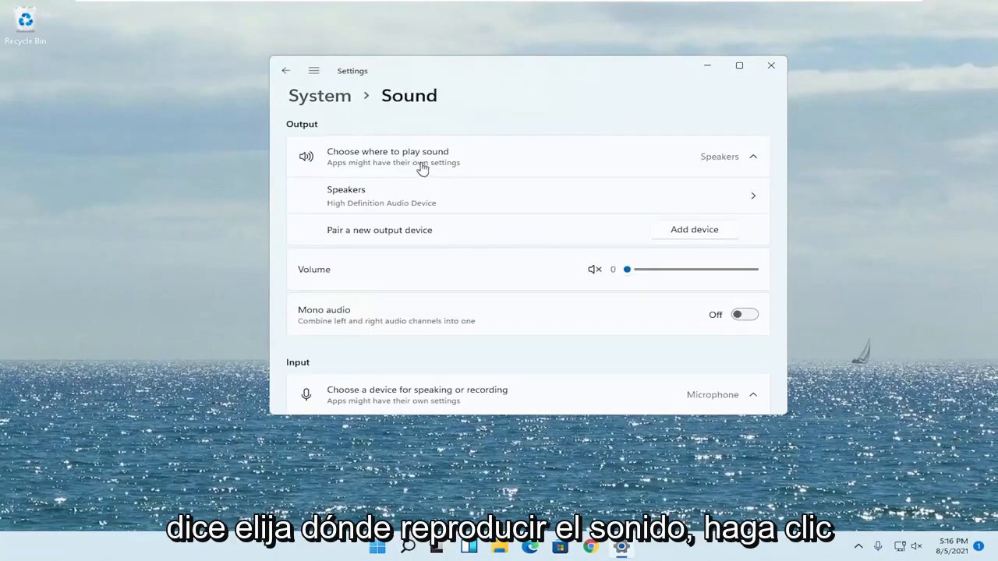
click(691, 163)
click(709, 160)
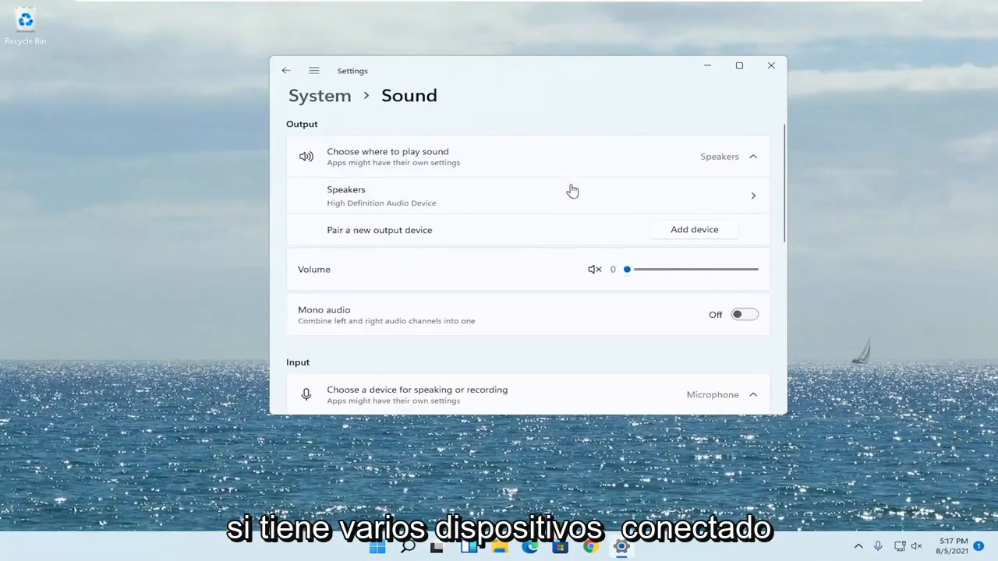
Open the Speakers properties, disallow apps and Windows from using the device for audio, and allow it again.
click(382, 195)
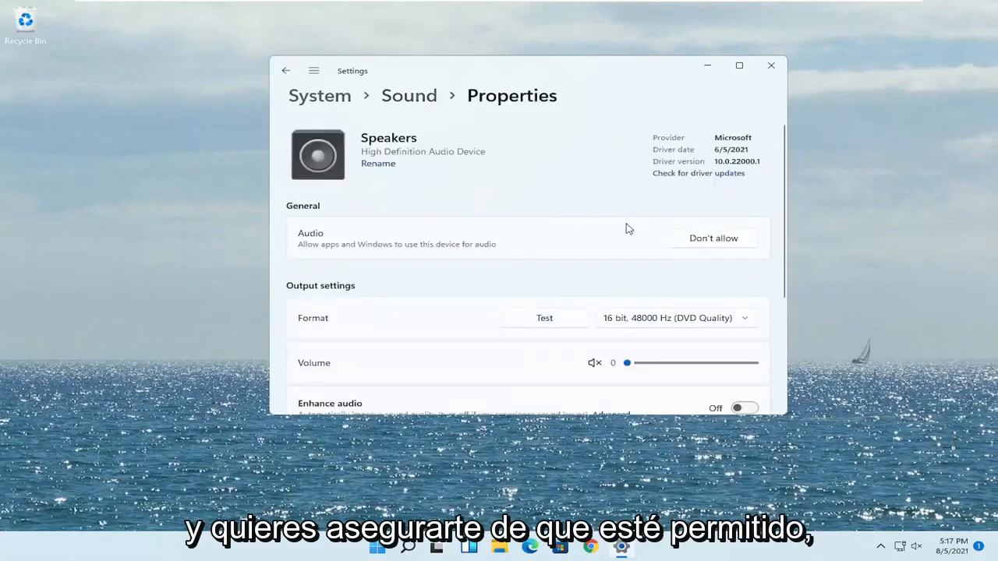
click(731, 239)
click(631, 205)
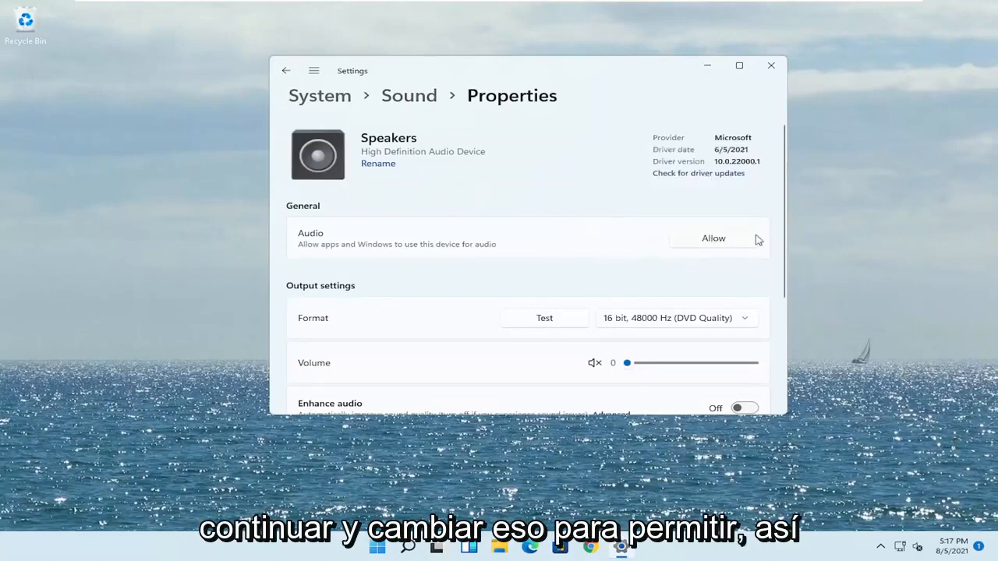
click(710, 246)
Try the Speakers volume slider in the output settings, leave it at 0, and close the Settings window.
scroll(689, 259, down, 2)
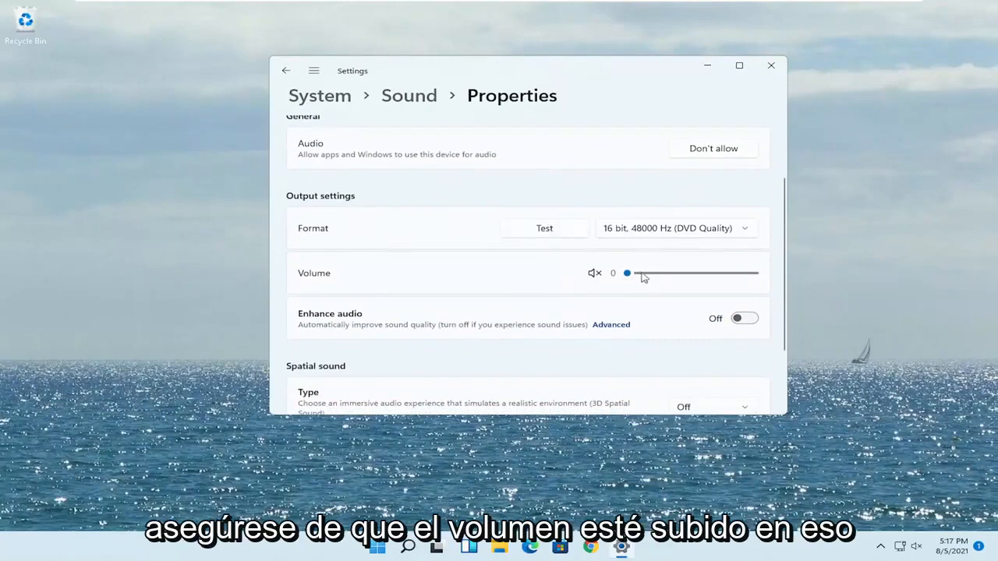
drag(653, 281, 574, 278)
scroll(536, 282, up, 2)
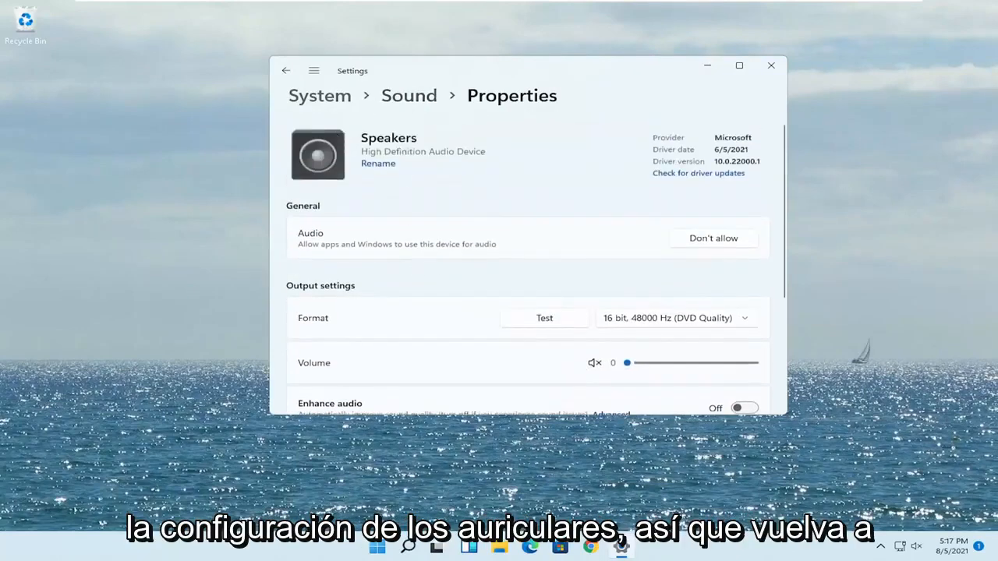
click(286, 72)
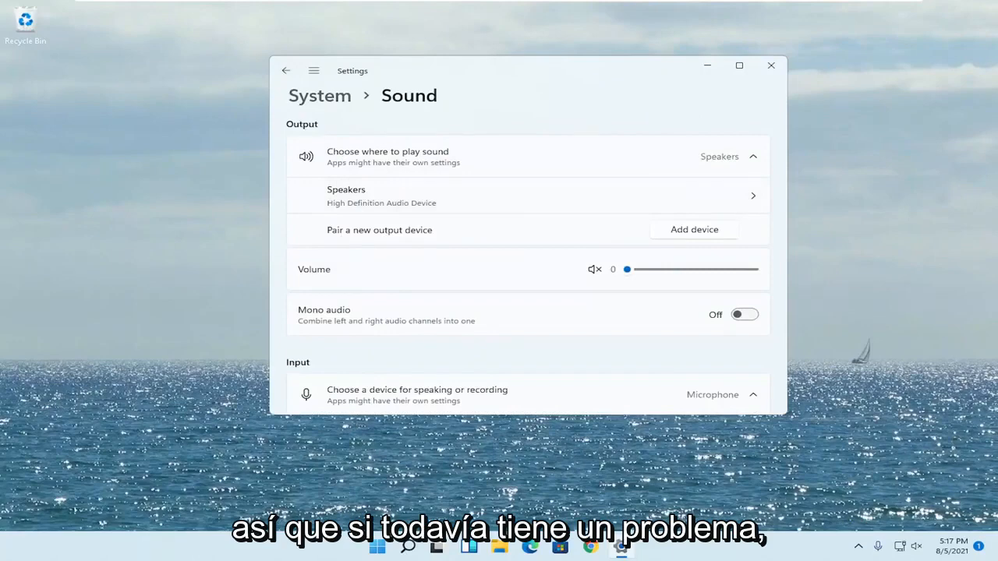
click(771, 66)
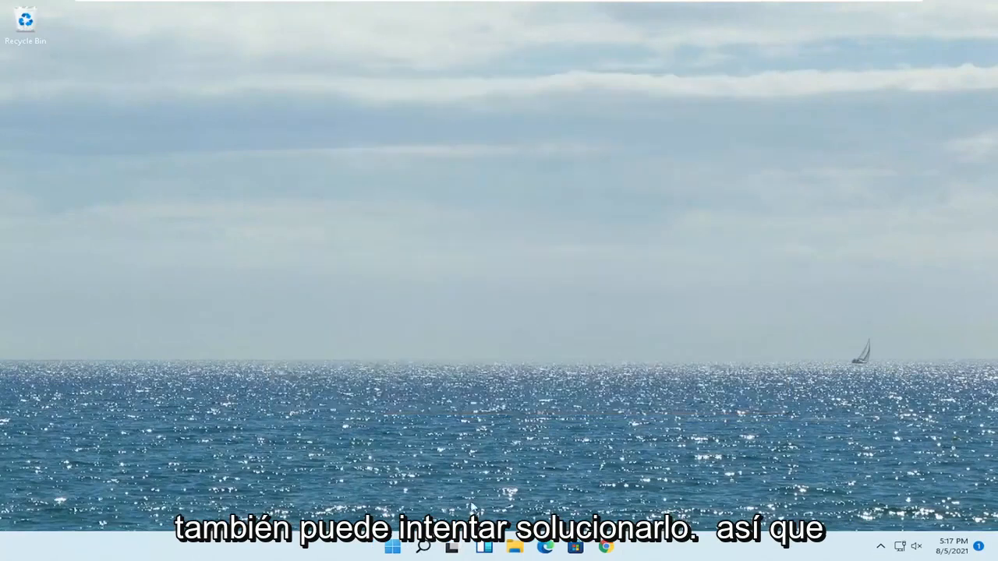
Search Windows for "troubleshoot" and open the Troubleshoot settings result.
click(421, 550)
text(tro)
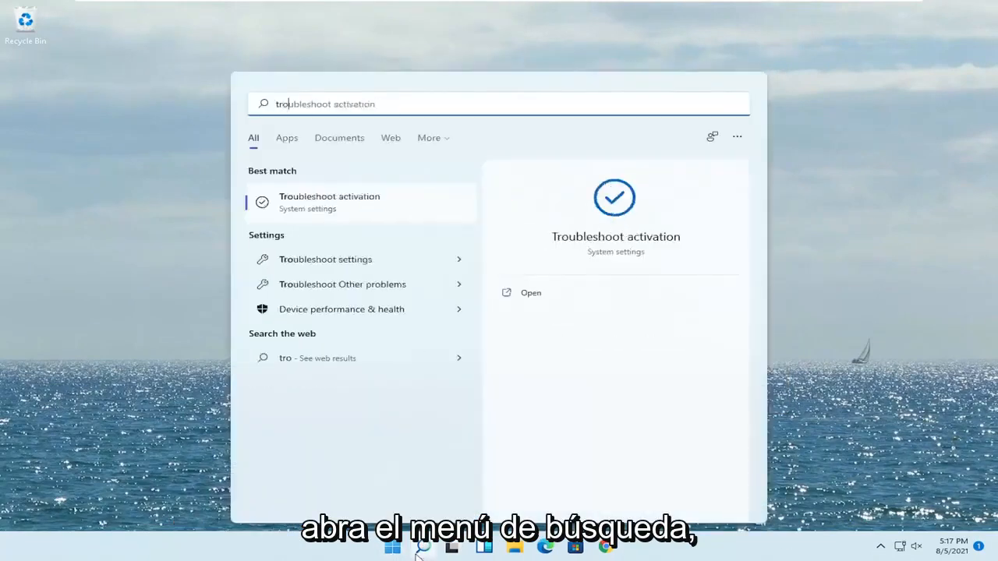
text(ubleshoot)
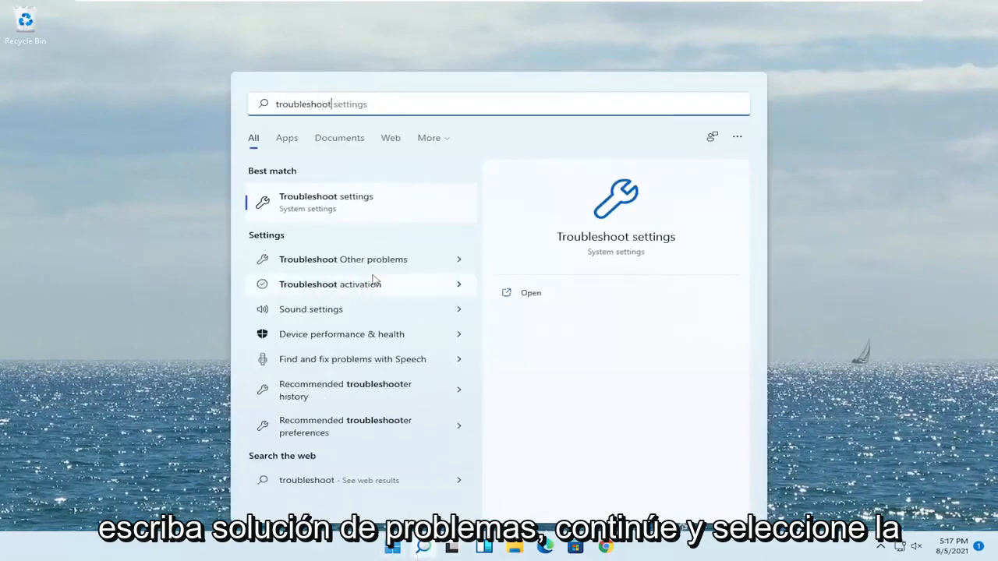
click(361, 205)
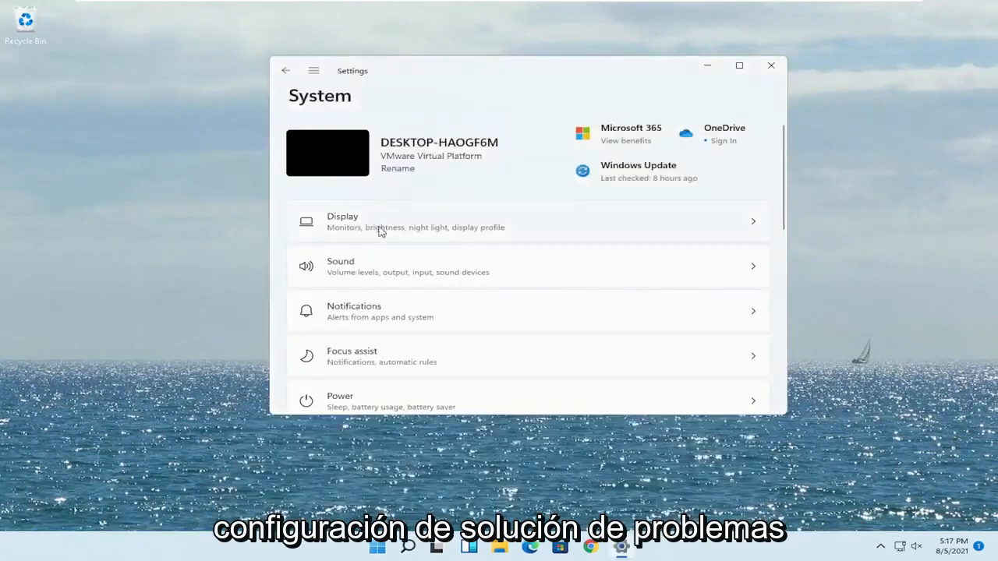
Open the Other troubleshooters list from the Troubleshoot page of the System settings.
scroll(468, 312, down, 5)
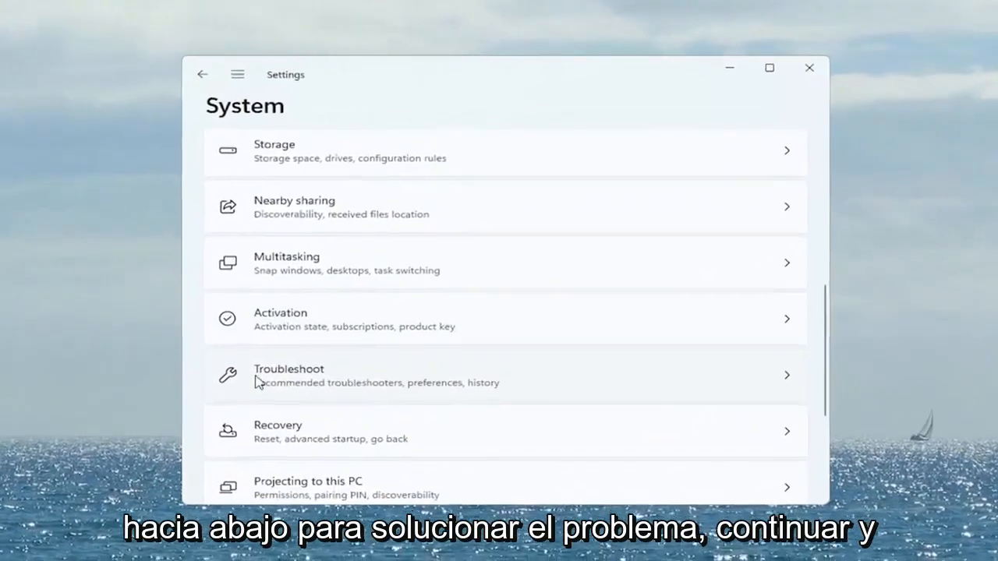
click(367, 386)
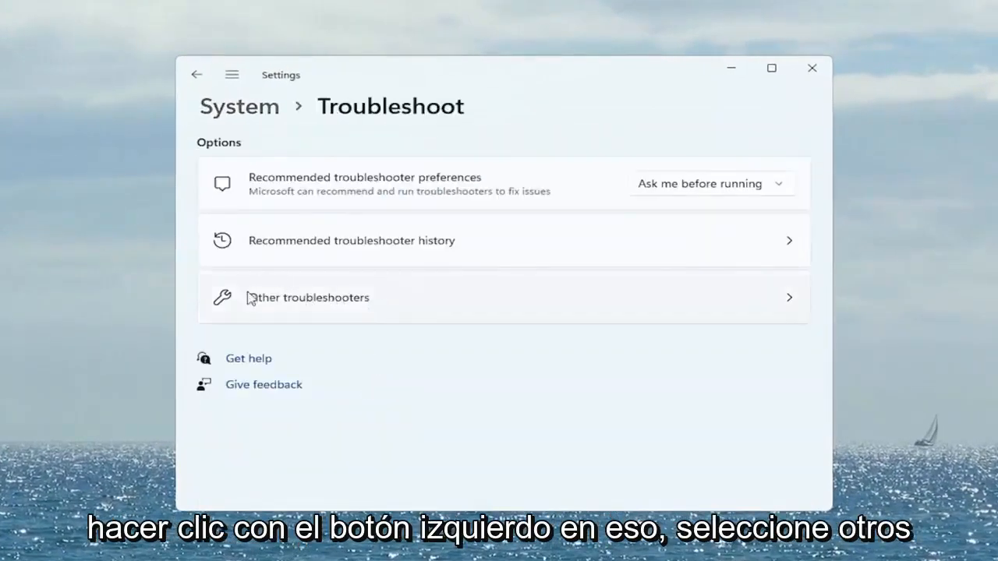
click(308, 314)
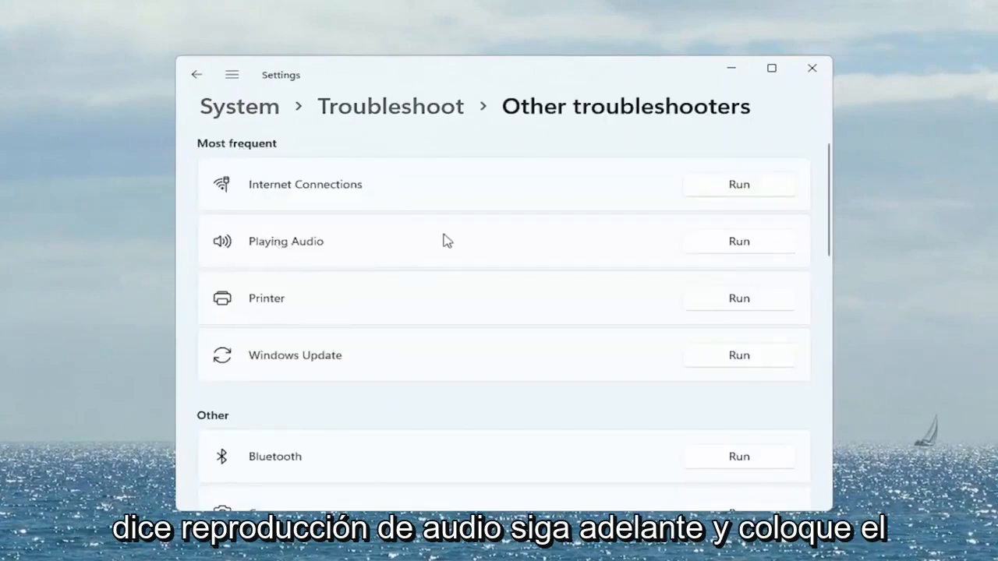
Run the Playing Audio troubleshooter without opening Audio Enhancements or the Volume Mixer, and close it along with the Settings window.
click(744, 244)
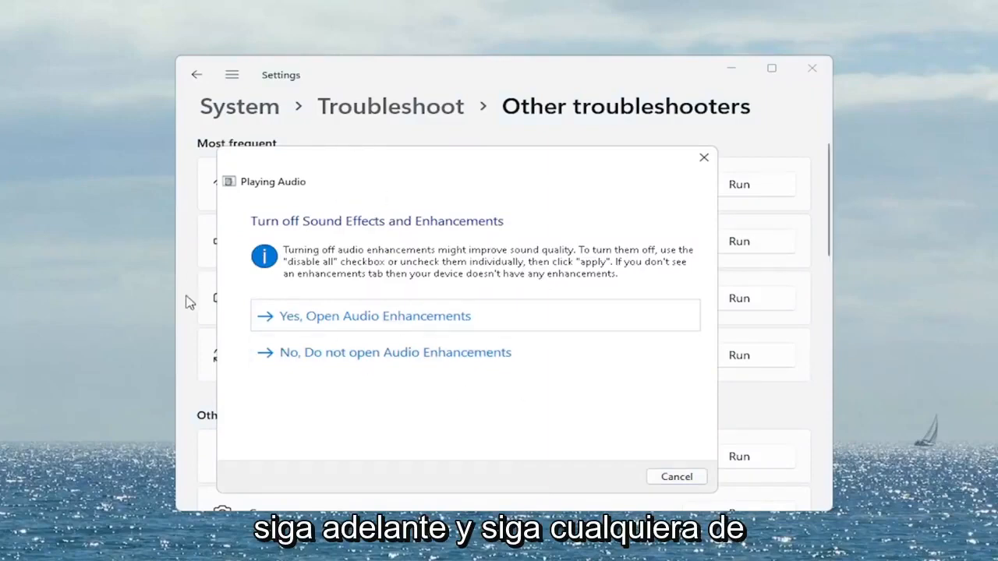
click(351, 357)
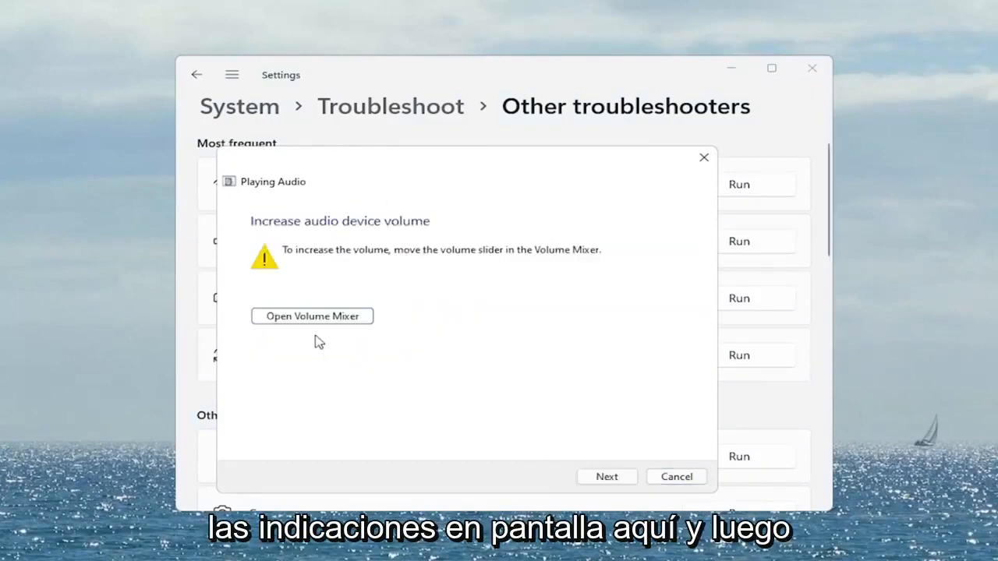
click(586, 476)
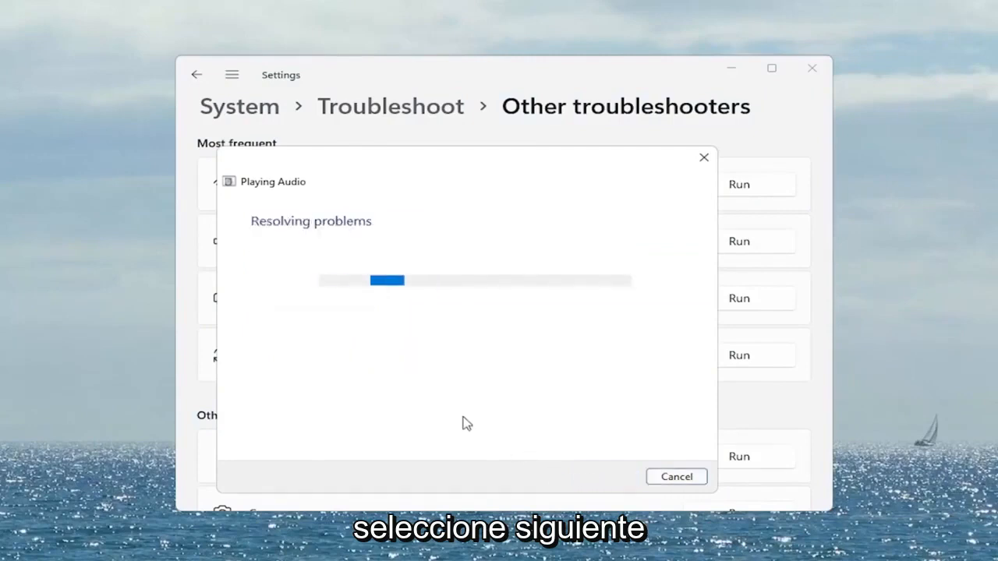
click(676, 477)
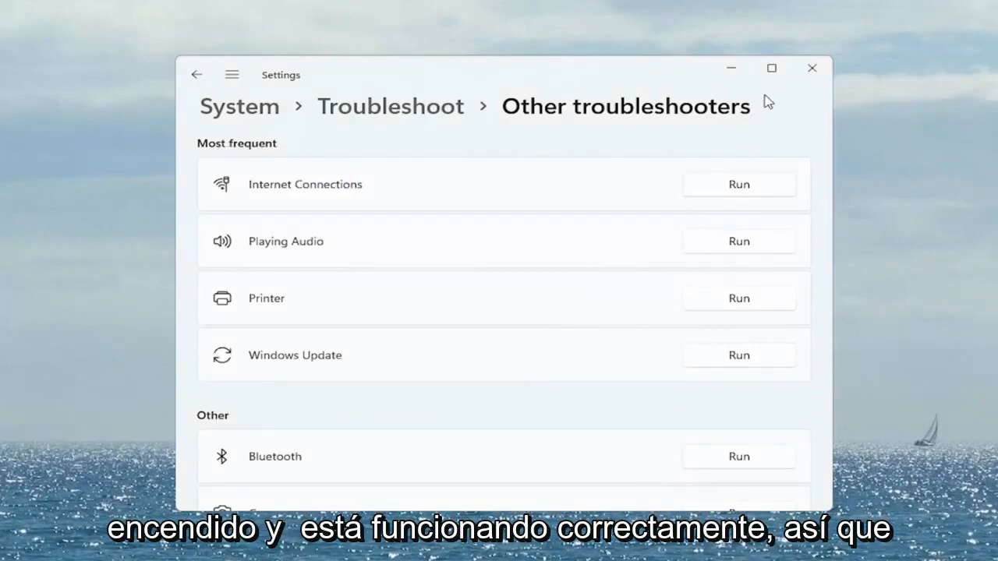
click(816, 70)
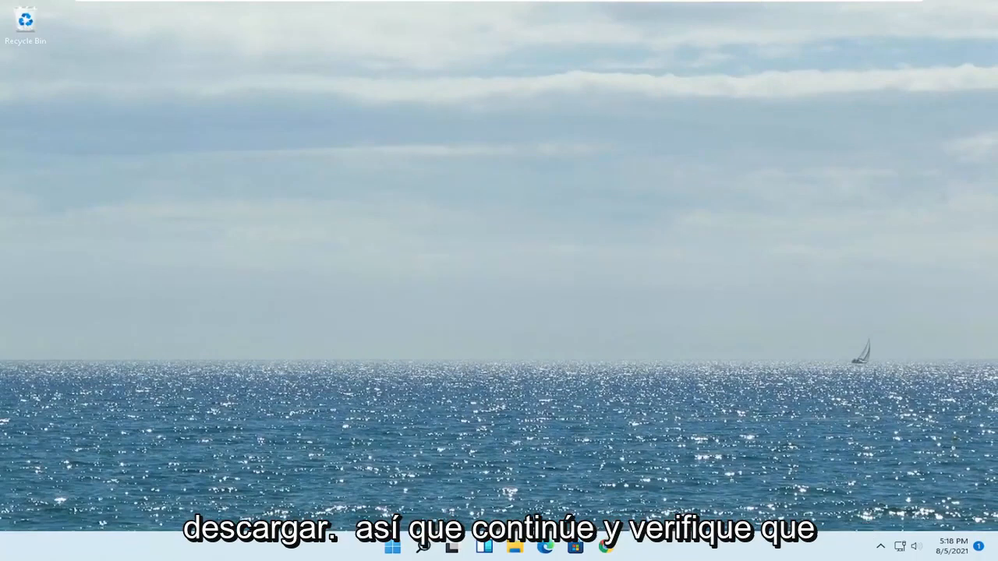
Search Windows for "update", check for available updates in Windows Update, and close the Settings window.
click(422, 547)
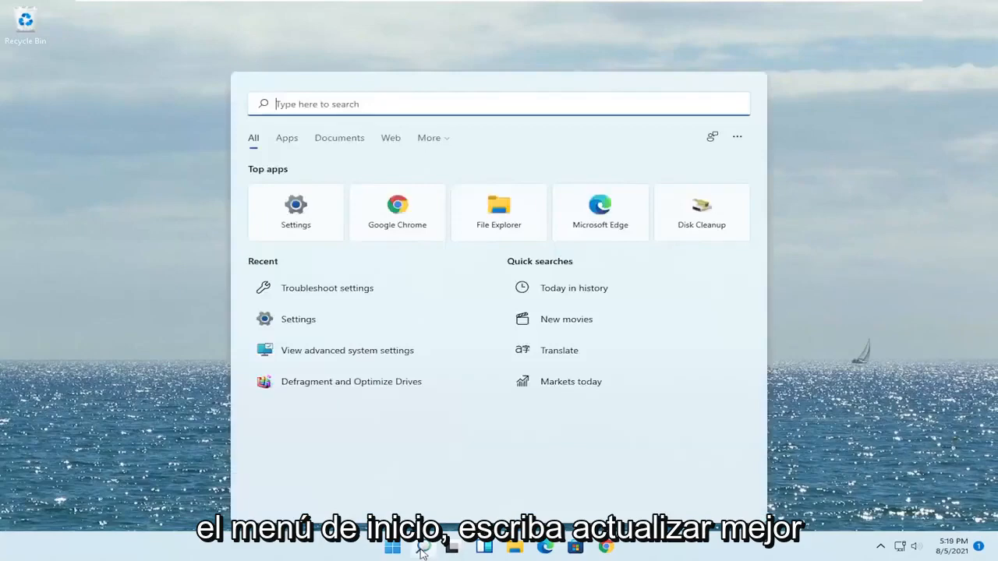
text(update)
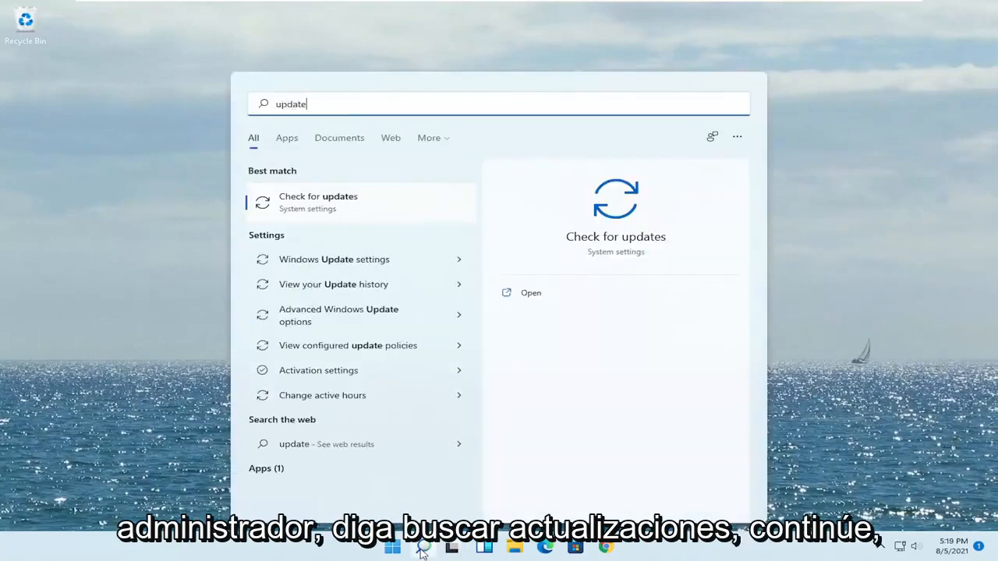
click(333, 209)
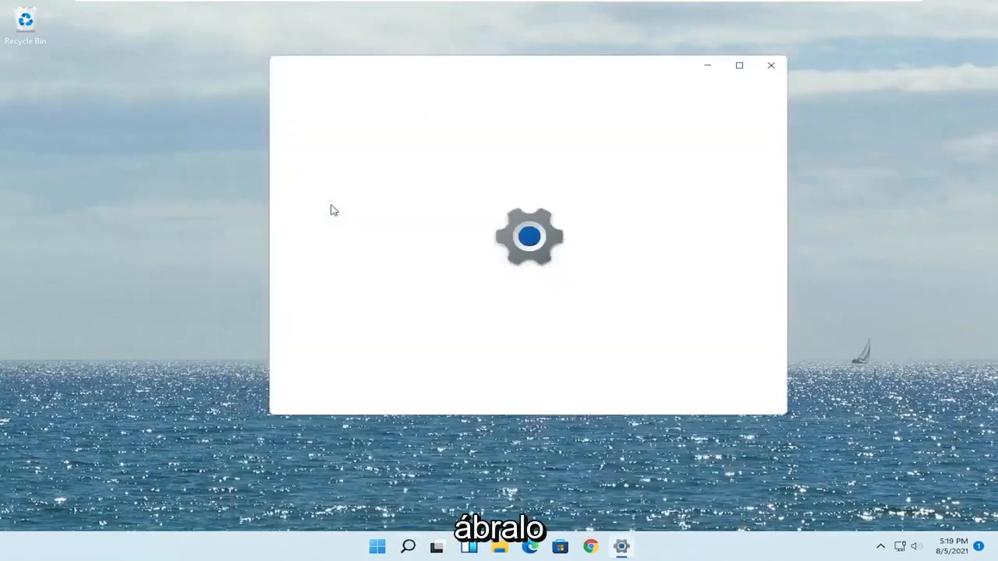
click(728, 159)
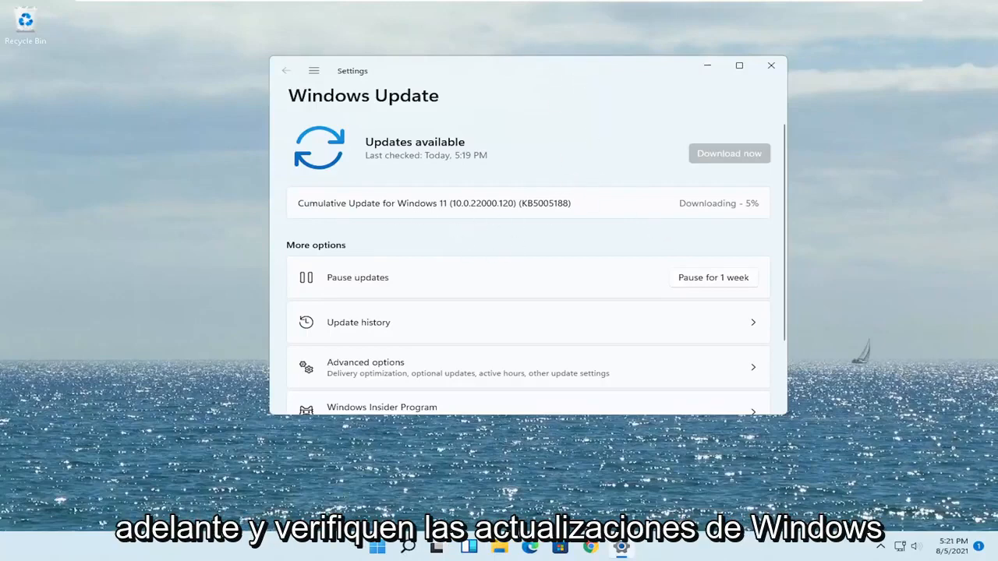
click(770, 66)
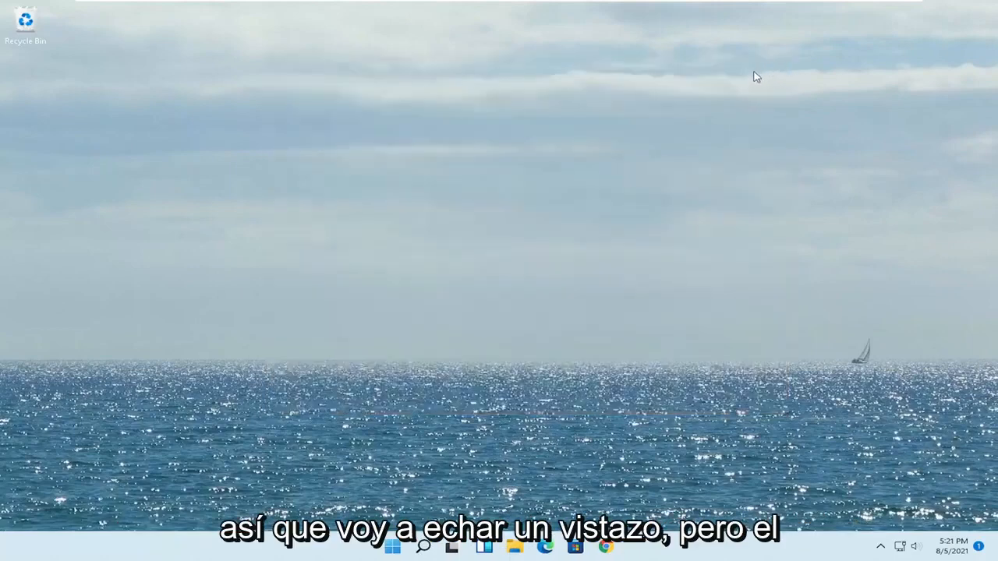